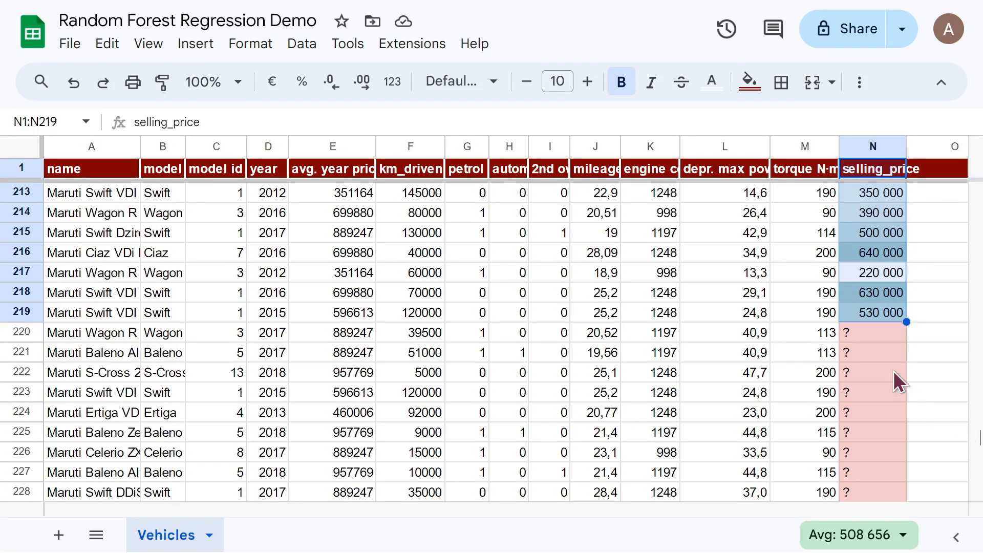
Select the unknown selling_price cells N220 to N269 to review the rows that need predictions.
left_click(885, 331)
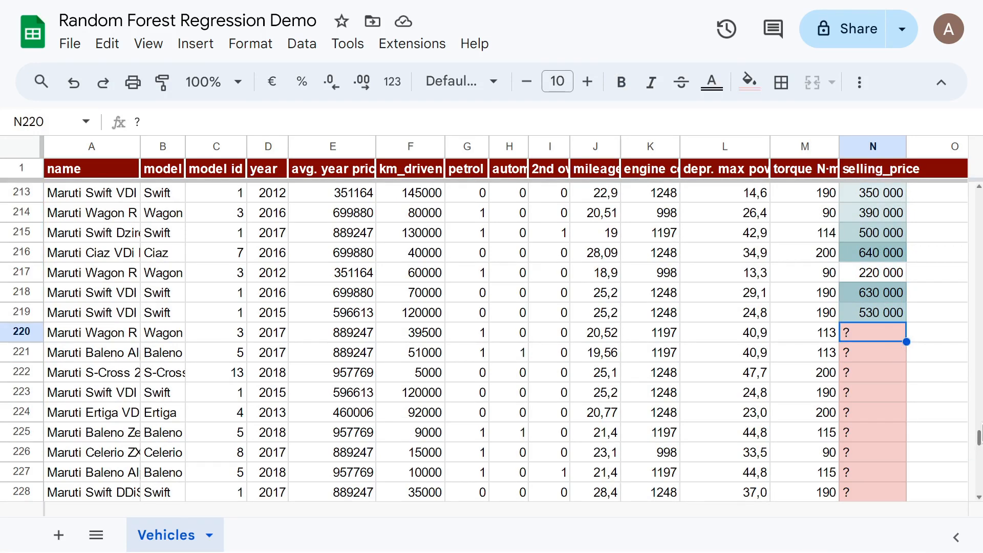
scroll(978, 440, "down", 14)
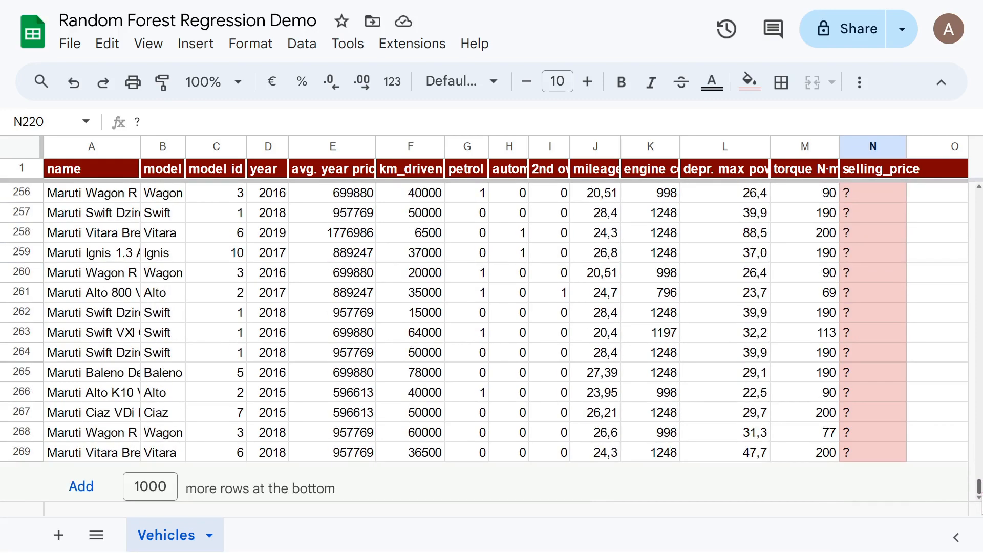
left_click(896, 451, "shift")
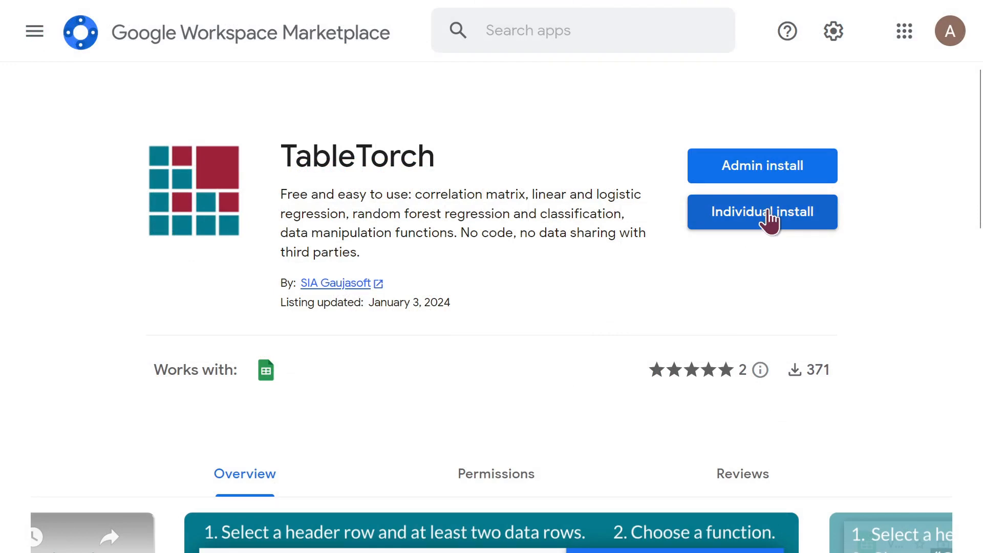
Install the TableTorch add-on from Google Workspace Marketplace for the individual account.
left_click(768, 215)
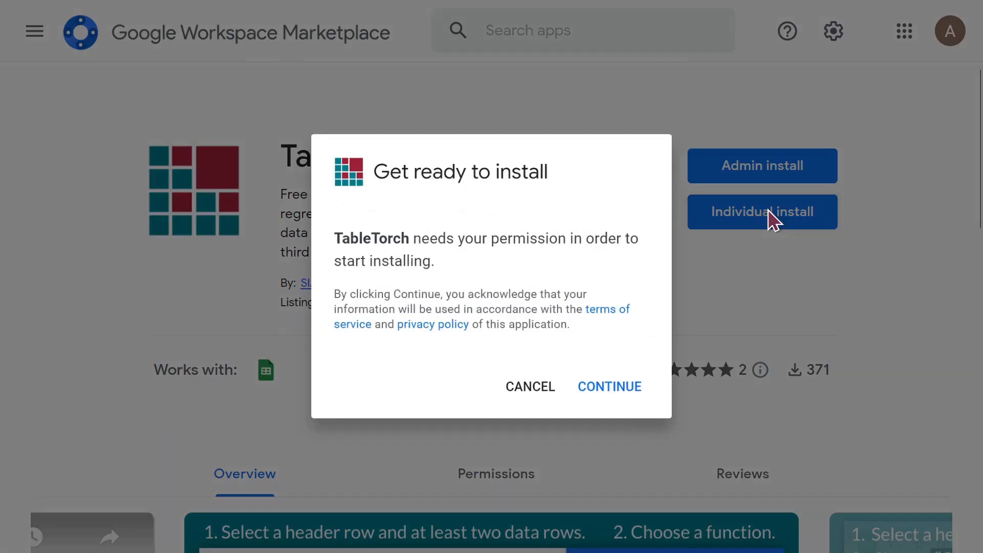
left_click(620, 403)
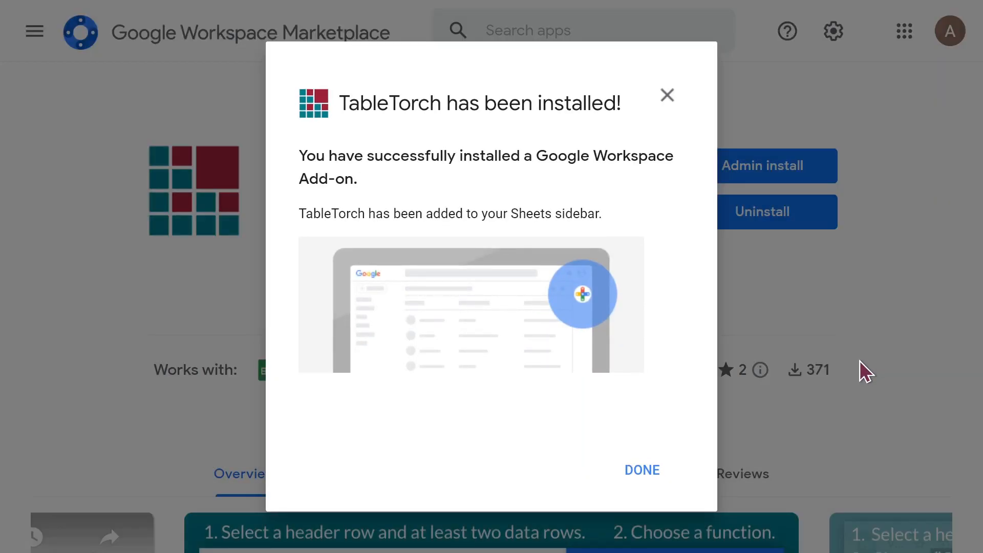
left_click(640, 474)
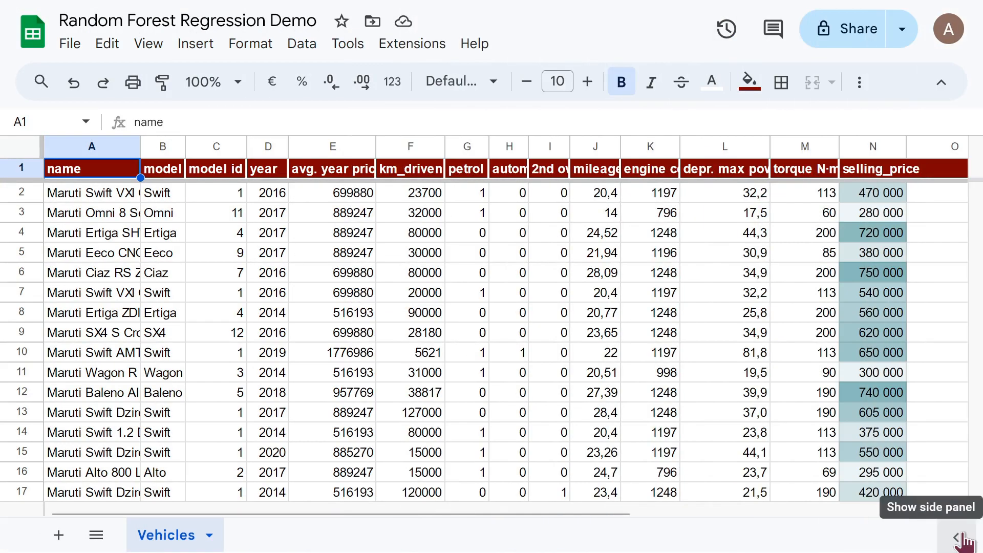
Open TableTorch in the spreadsheet and start a random forest regression on the range C1:N219 of the Vehicles sheet.
left_click(955, 389)
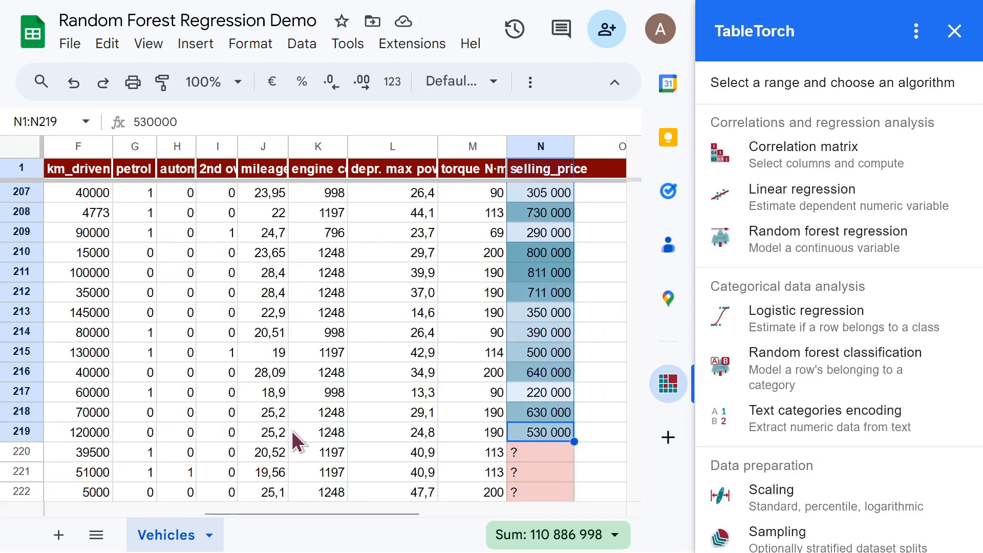
key("ctrl+shift+Left")
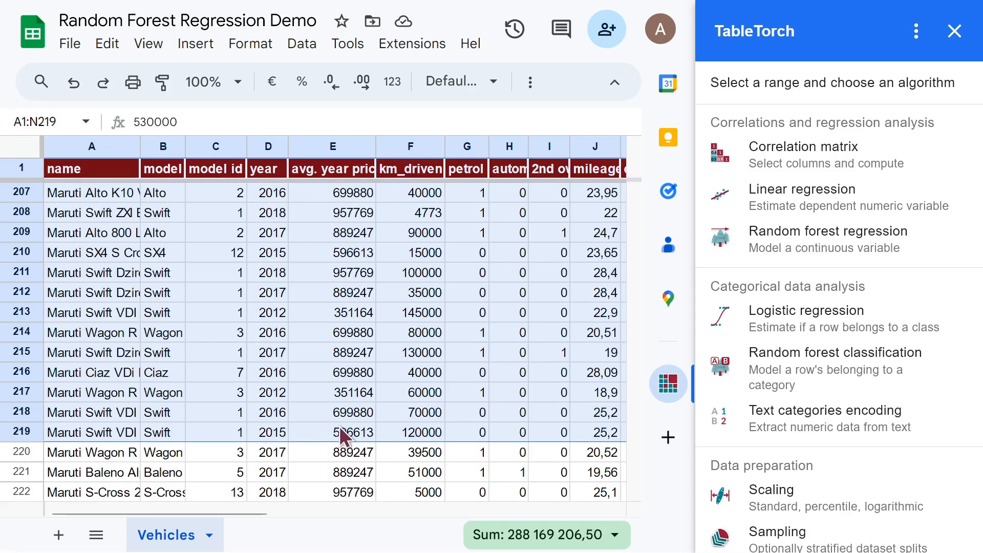
key("shift+Right")
key("shift+Right")
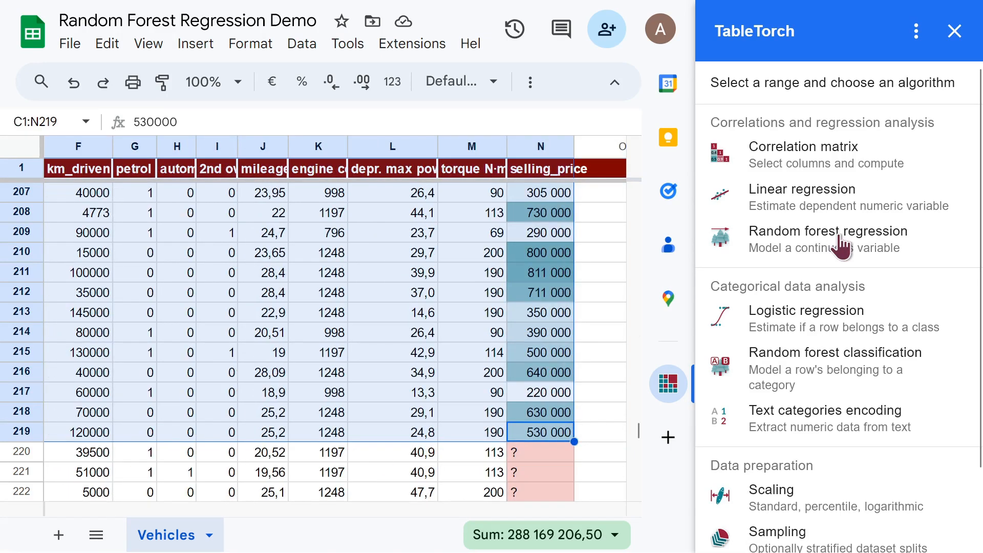
left_click(839, 234)
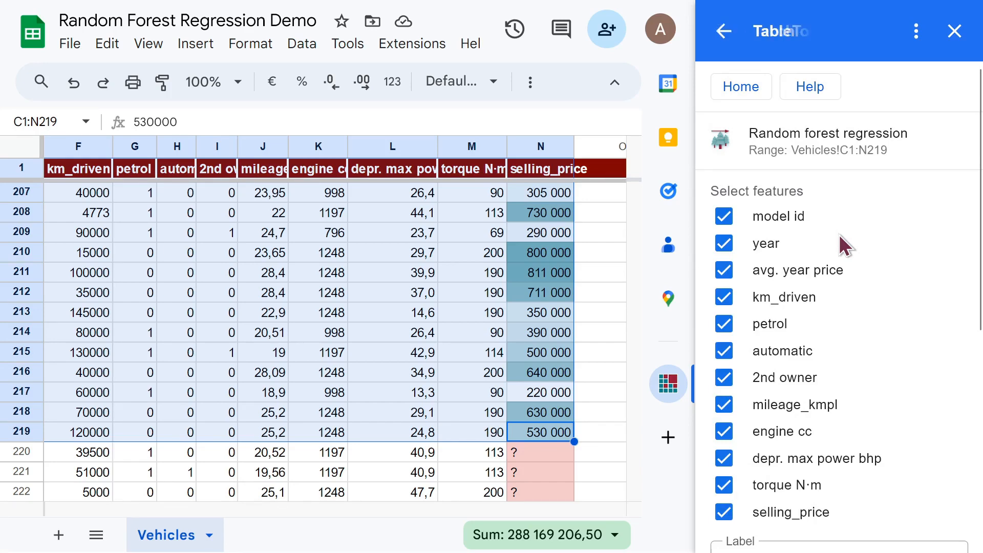
Exclude selling_price from the model features and choose selling_price as the label.
left_click_drag(979, 231, 978, 445)
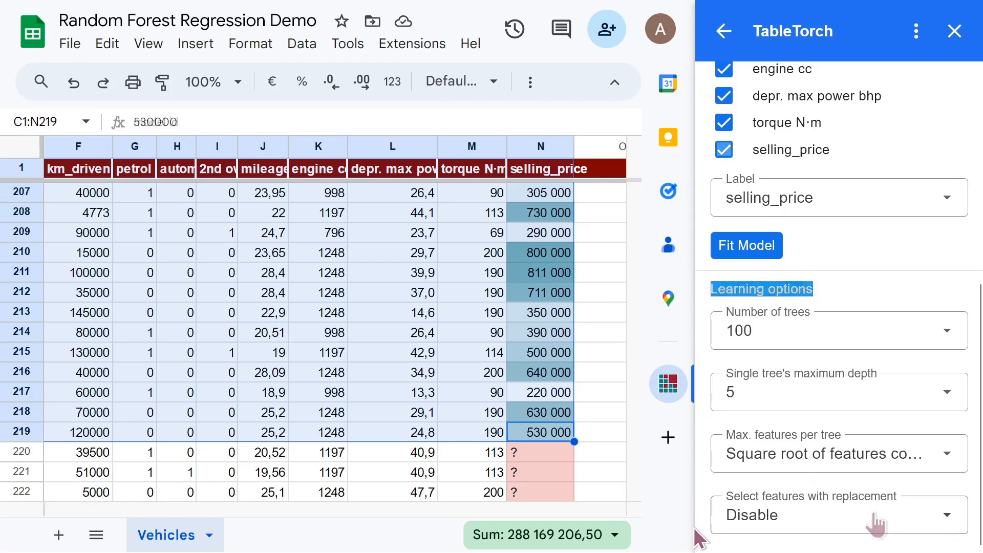
left_click(723, 150)
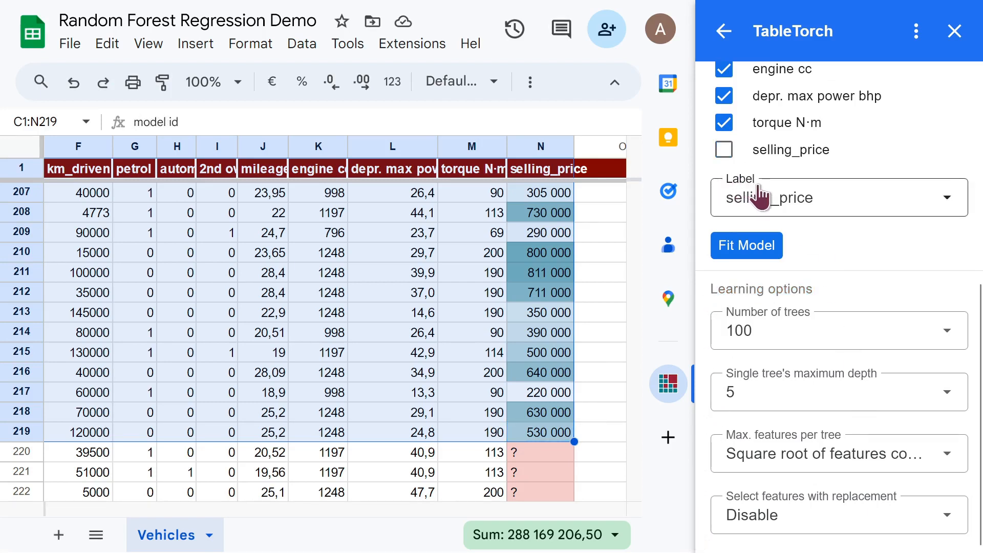
left_click(867, 201)
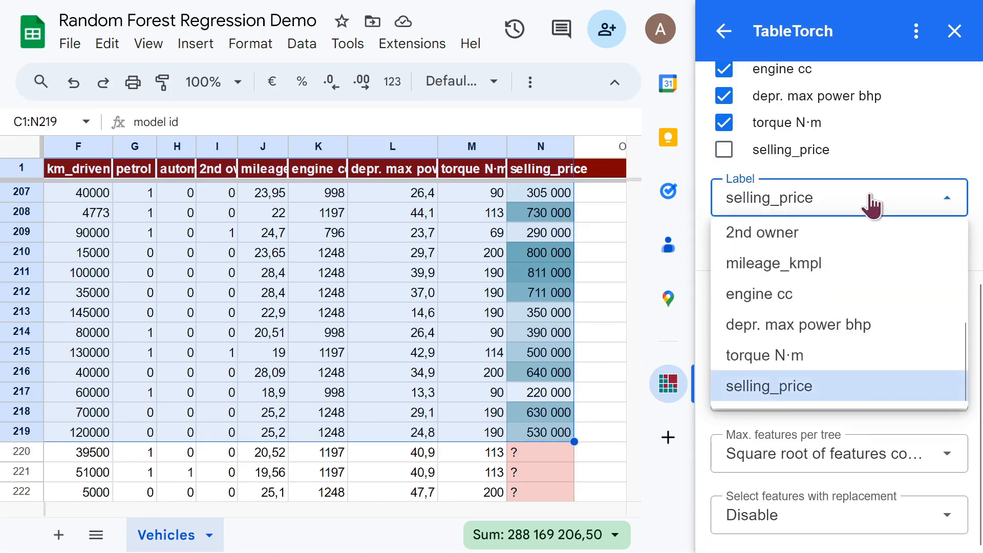
left_click(831, 389)
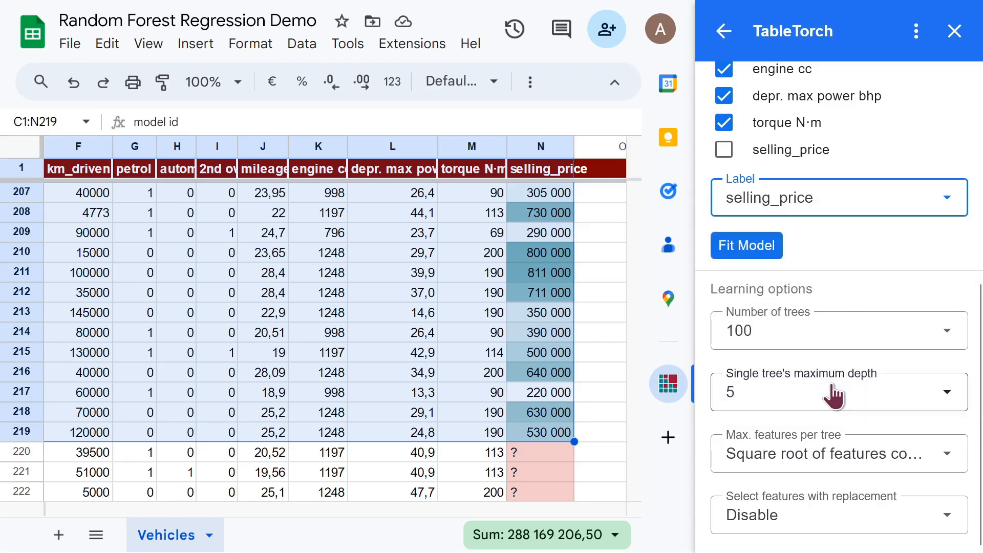
left_click_drag(980, 409, 974, 245)
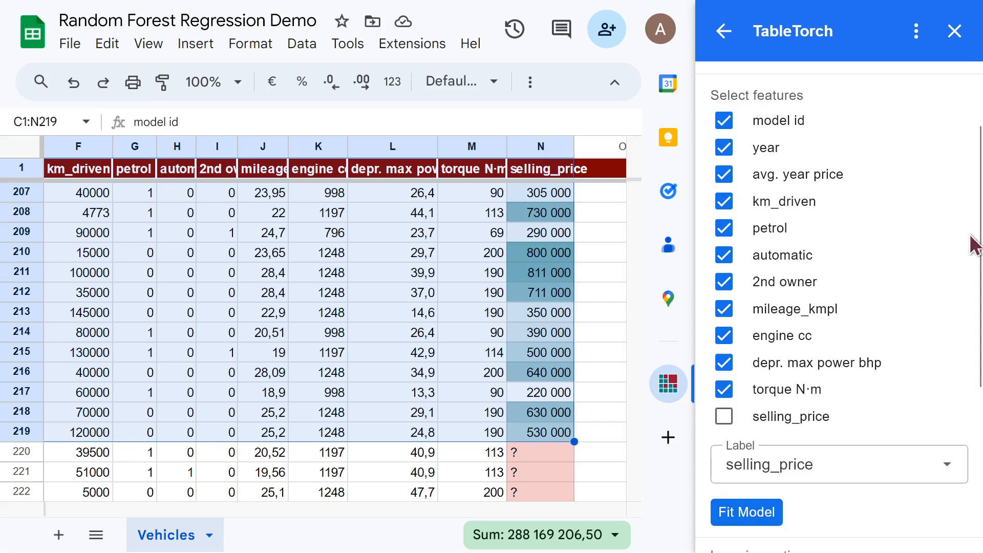
left_click(724, 416)
left_click(725, 418)
left_click(725, 391)
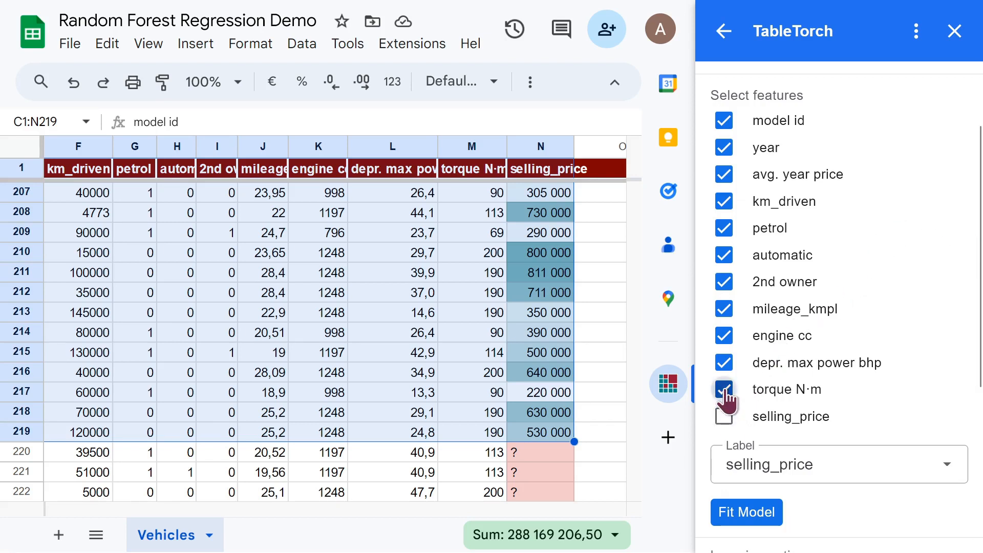
left_click(725, 392)
left_click(729, 338)
left_click(728, 338)
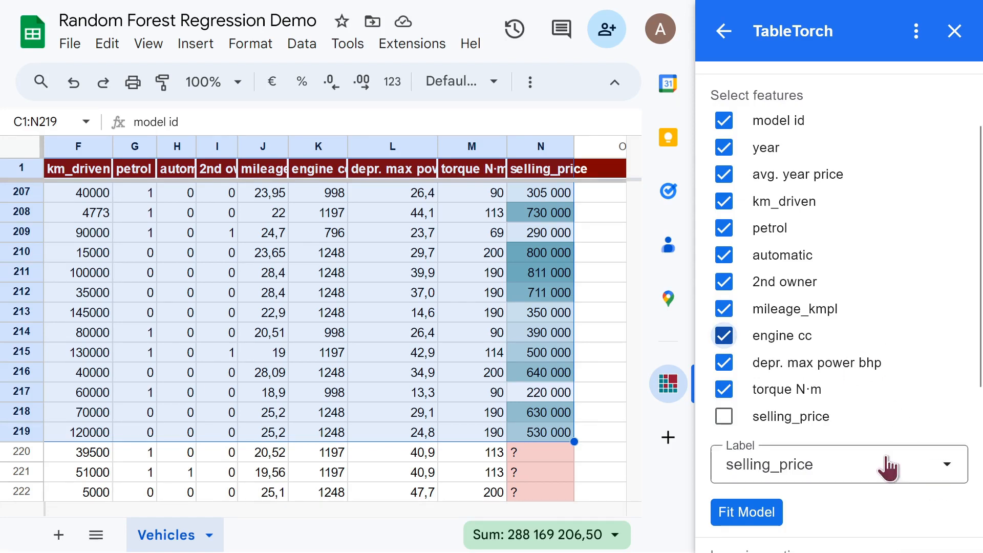
Fit the random forest regression model for selling_price with the default learning options.
left_click(742, 510)
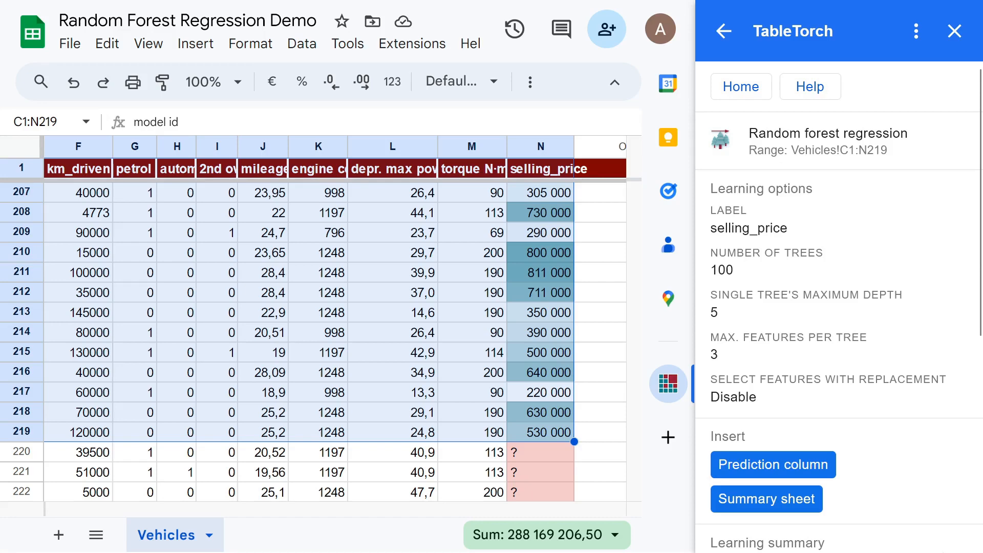
Examine the error metrics, R² and fraction of variance unexplained in the model's learning summary.
scroll(971, 442, "down", 7)
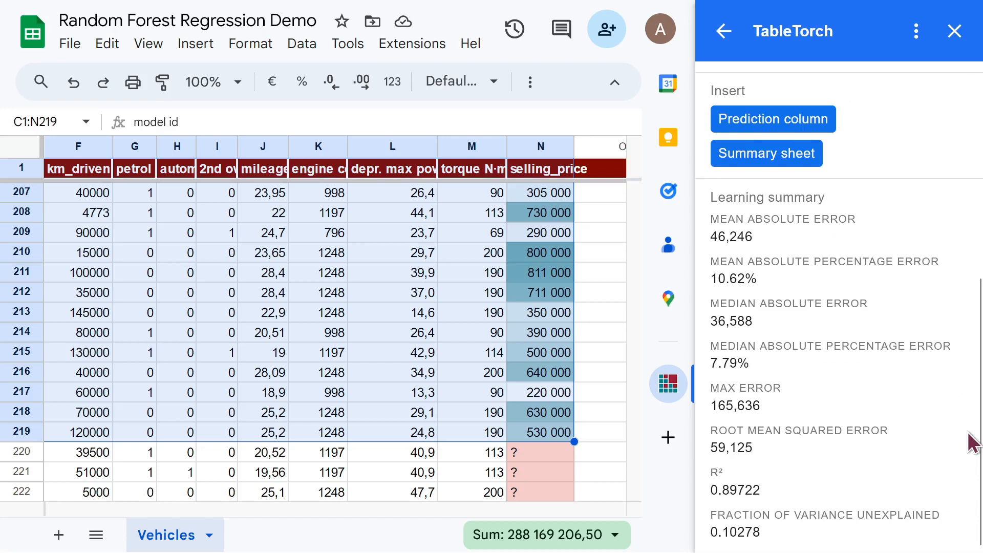
triple_click(880, 218)
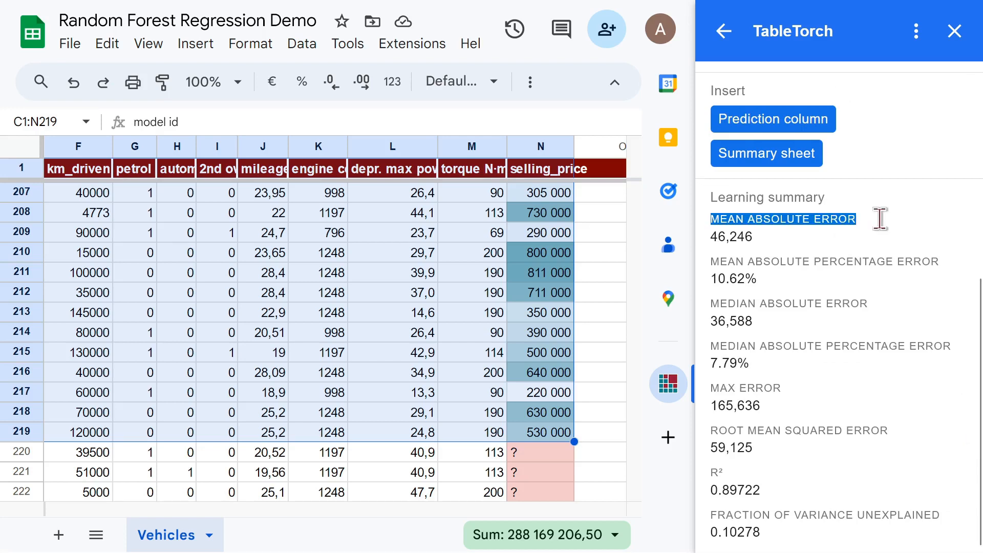
left_click_drag(944, 262, 709, 261)
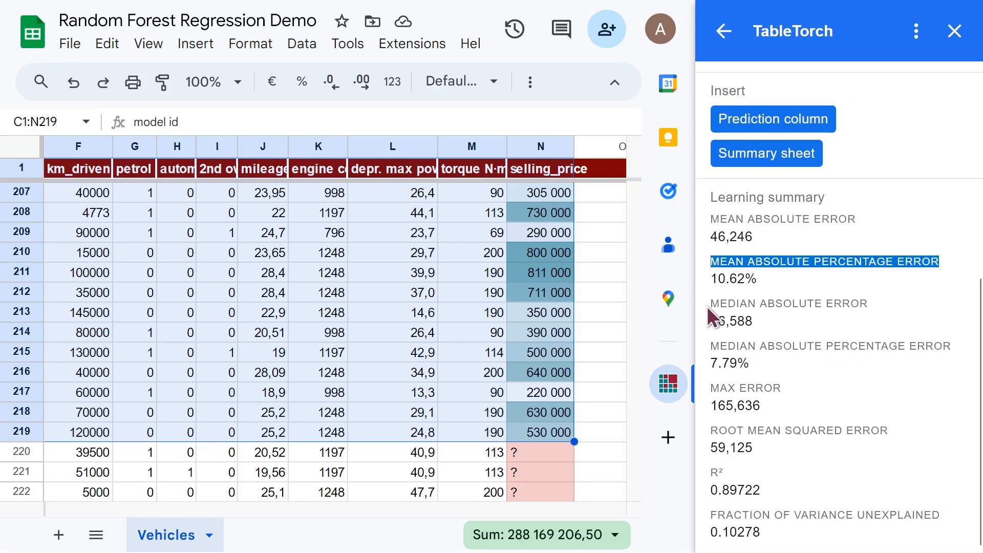
left_click_drag(708, 306, 907, 300)
left_click_drag(955, 347, 708, 347)
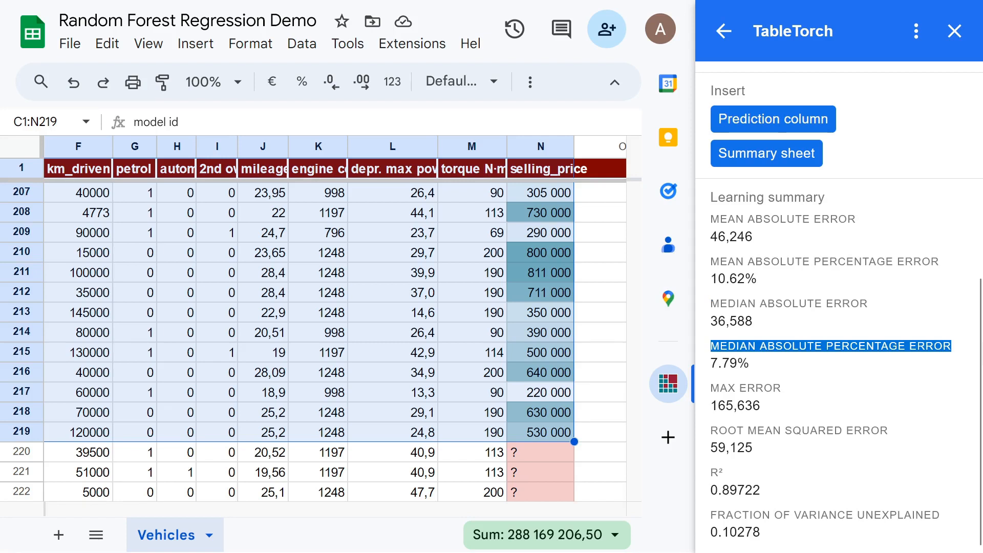
left_click_drag(708, 388, 783, 388)
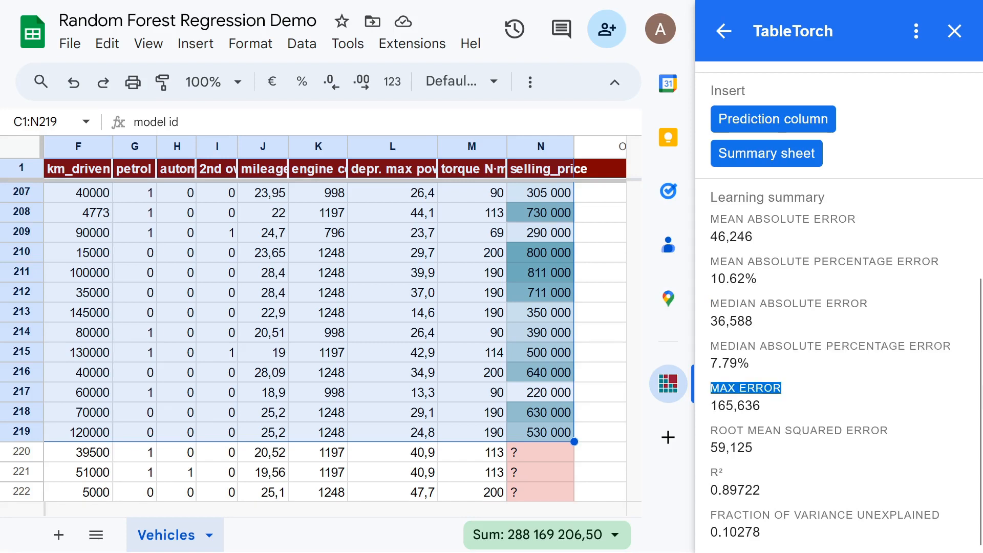
left_click_drag(709, 430, 888, 429)
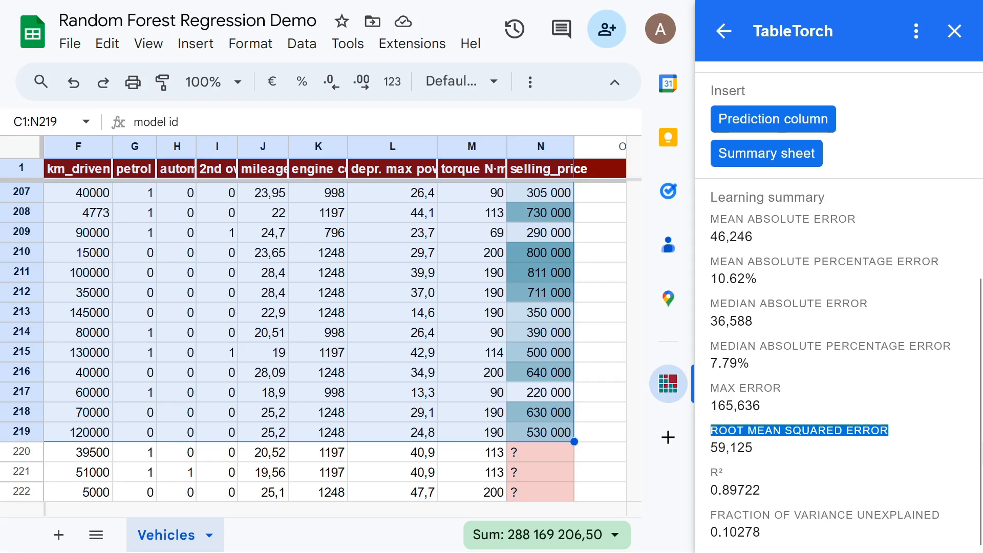
left_click_drag(723, 472, 709, 472)
left_click_drag(709, 515, 968, 517)
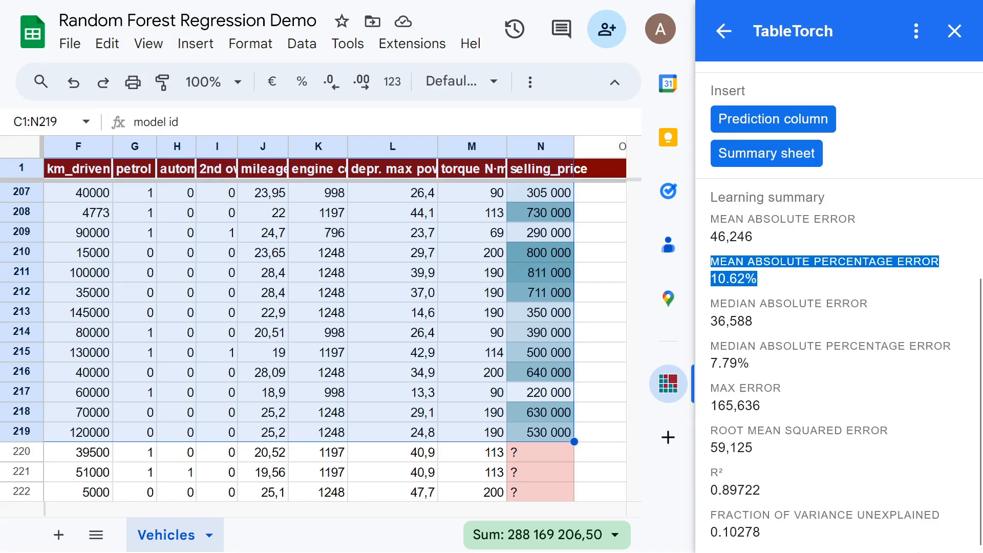
left_click_drag(710, 346, 750, 363)
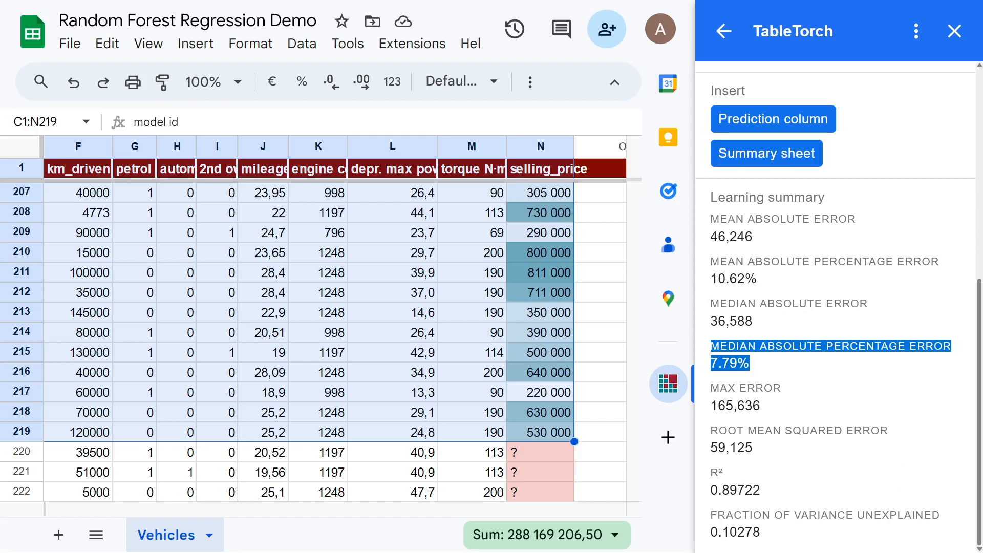
left_click(849, 364)
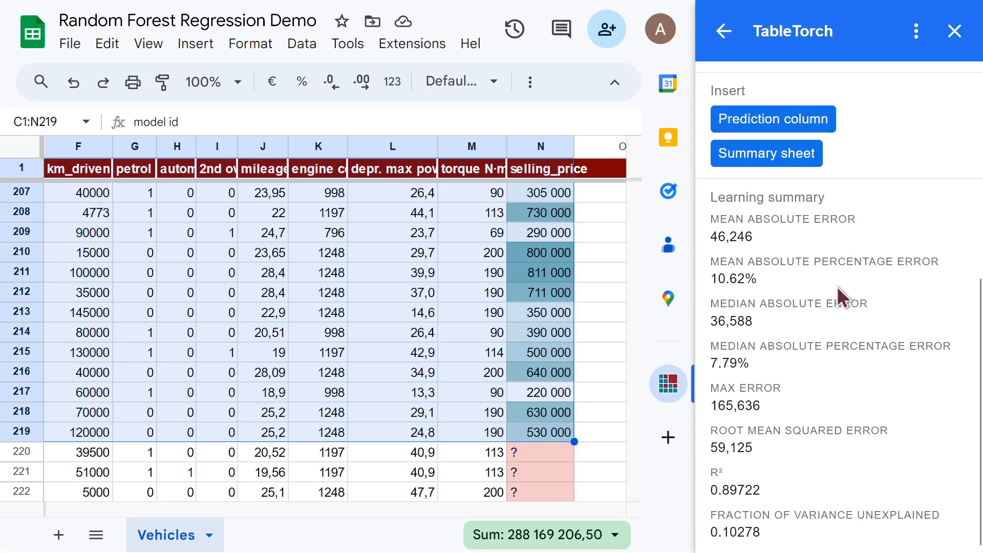
Insert the model's prediction column into the Vehicles sheet.
left_click(776, 122)
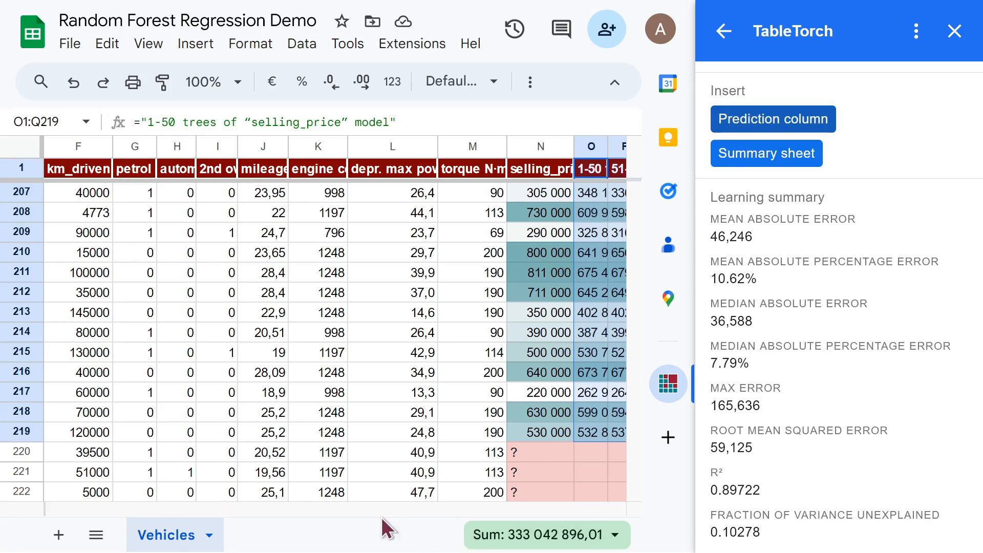
Examine the tree columns O and P and prediction column Q, including the formulas in O208 and Q208.
left_click_drag(337, 512, 535, 538)
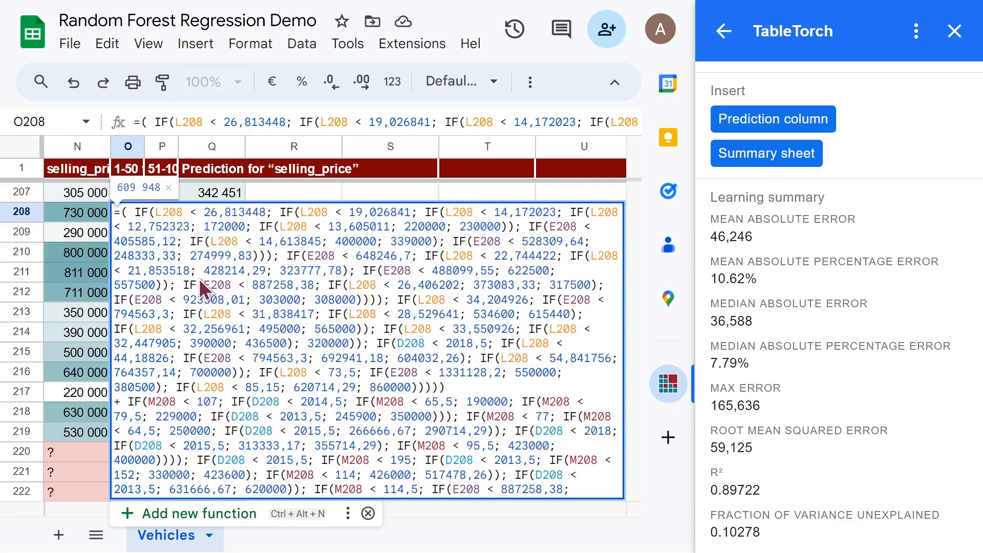
left_click(128, 146)
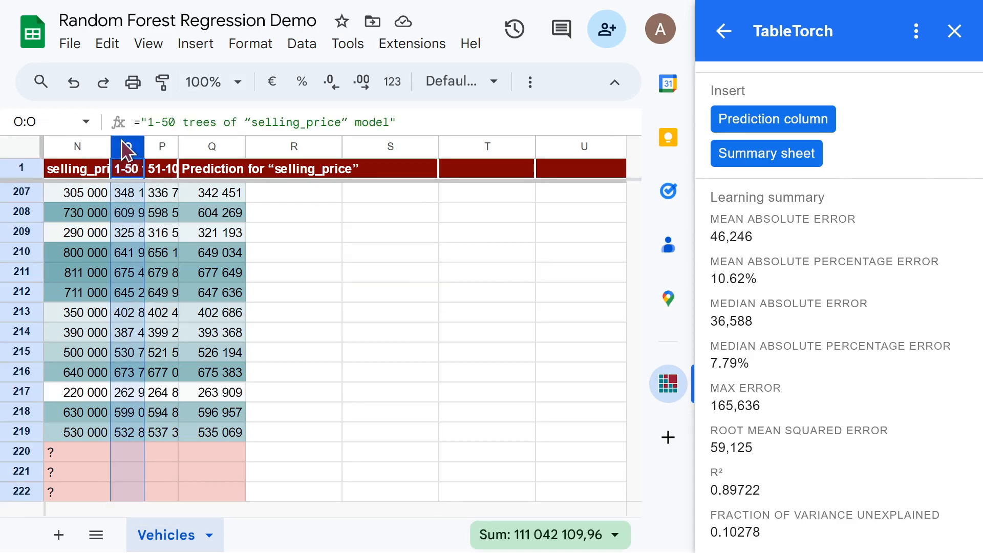
left_click(162, 146, "ctrl")
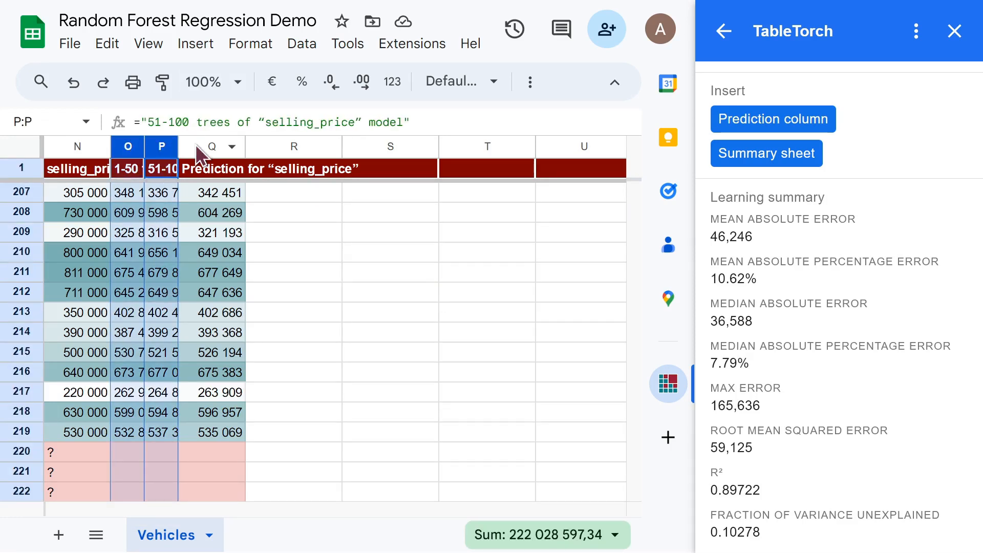
left_click(195, 145, "ctrl")
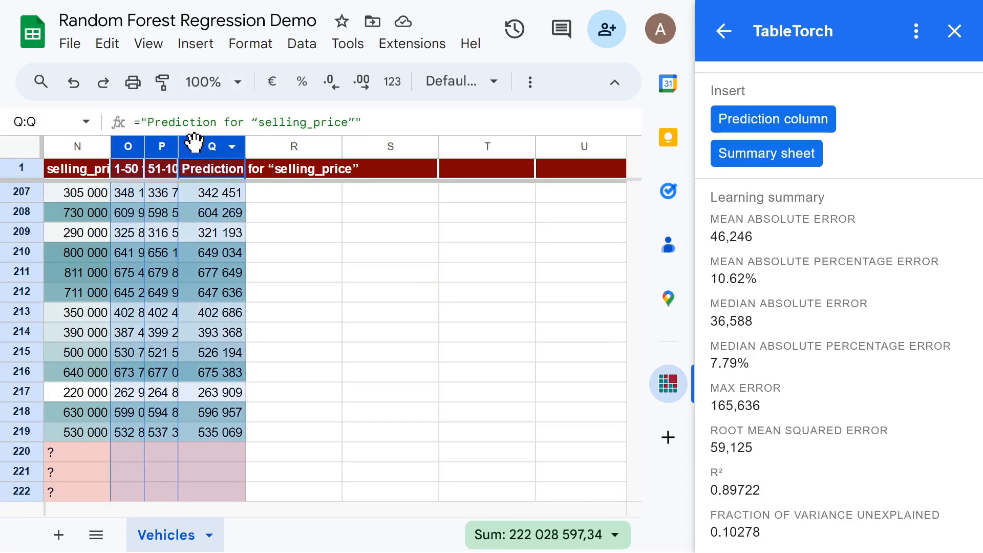
double_click(211, 213)
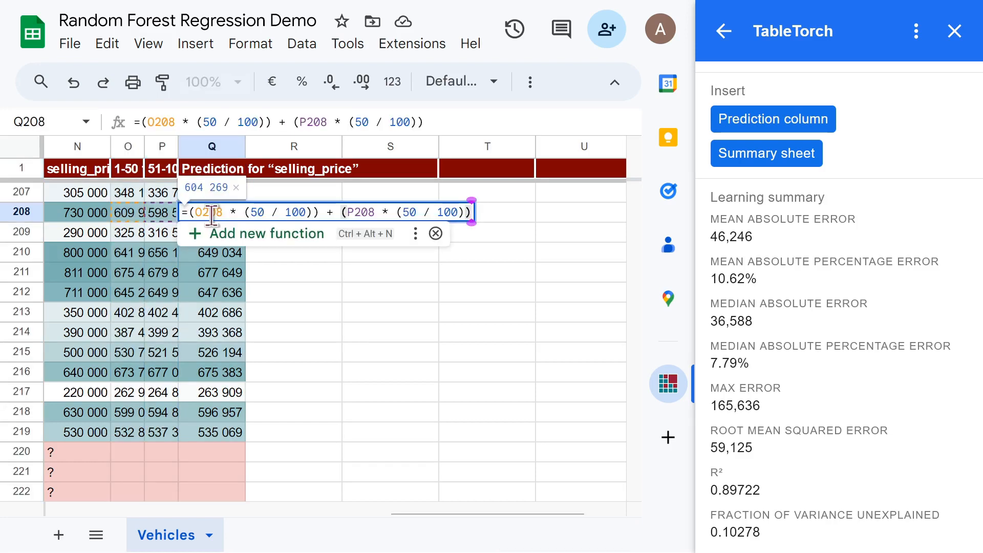
key("Escape")
Copy the tree and prediction formulas from O219:Q219 into the unknown-price rows, O220:Q269.
left_click_drag(471, 514, 333, 495)
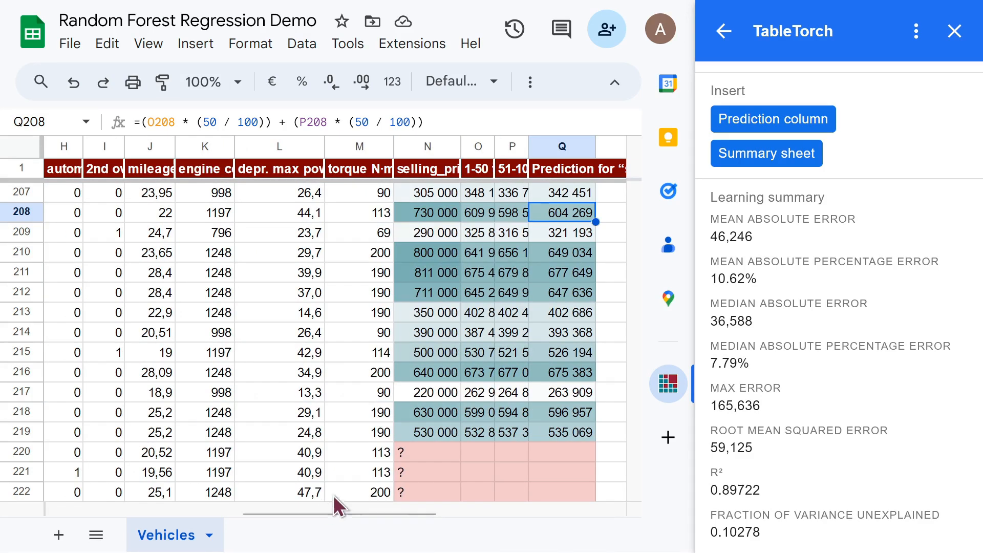
left_click_drag(533, 431, 474, 433)
right_click(475, 433)
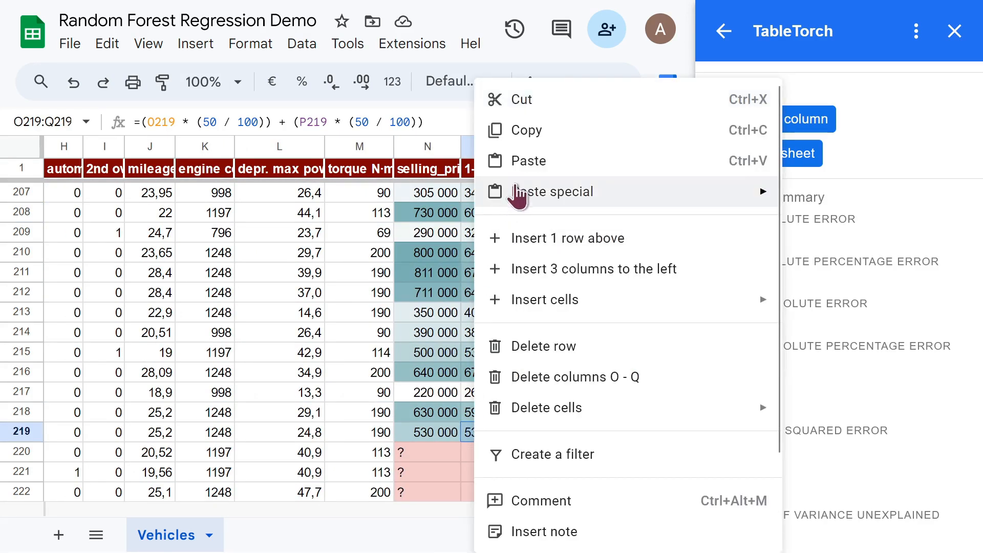
left_click(546, 133)
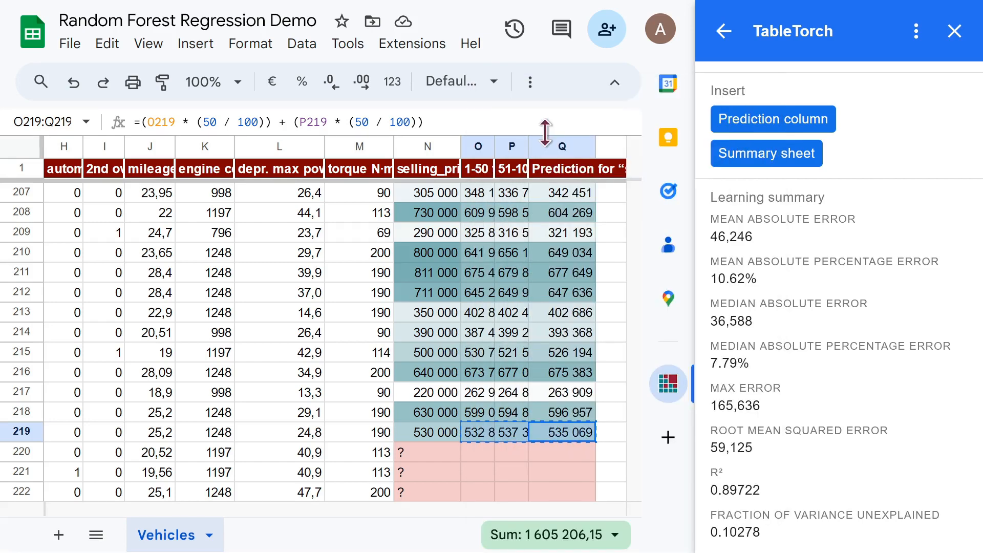
left_click(480, 456)
key("shift+Right")
key("shift+Right")
key("ctrl+shift+Down")
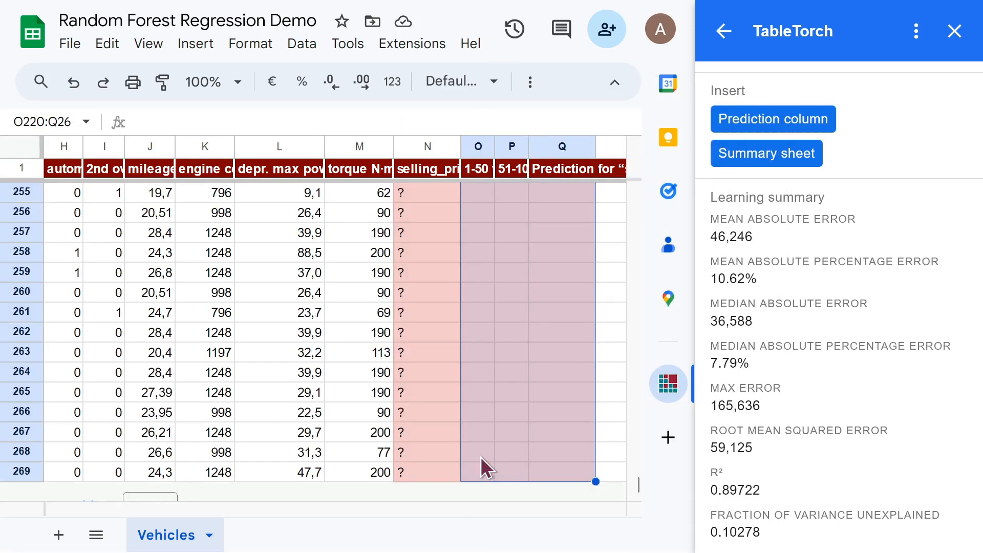
right_click(483, 476)
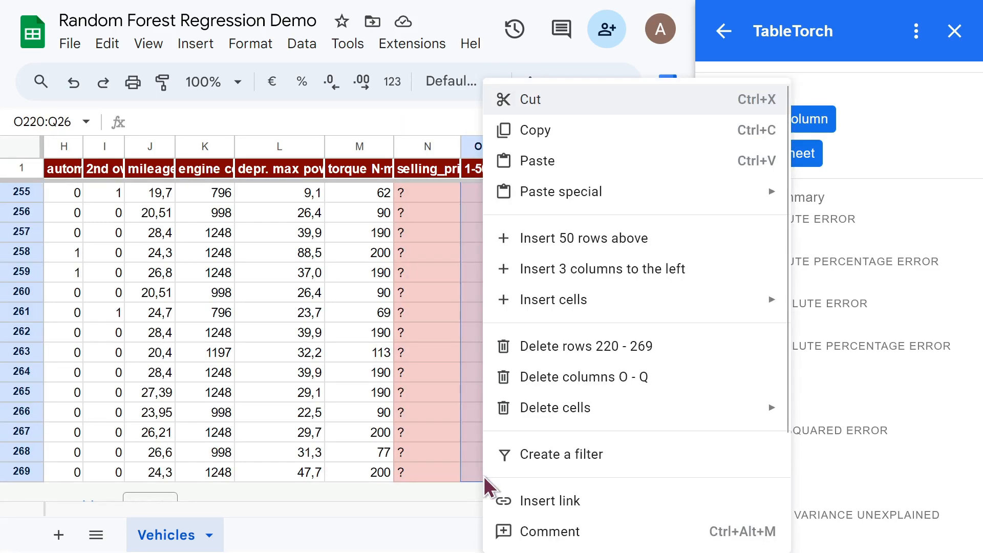
key("ctrl+v")
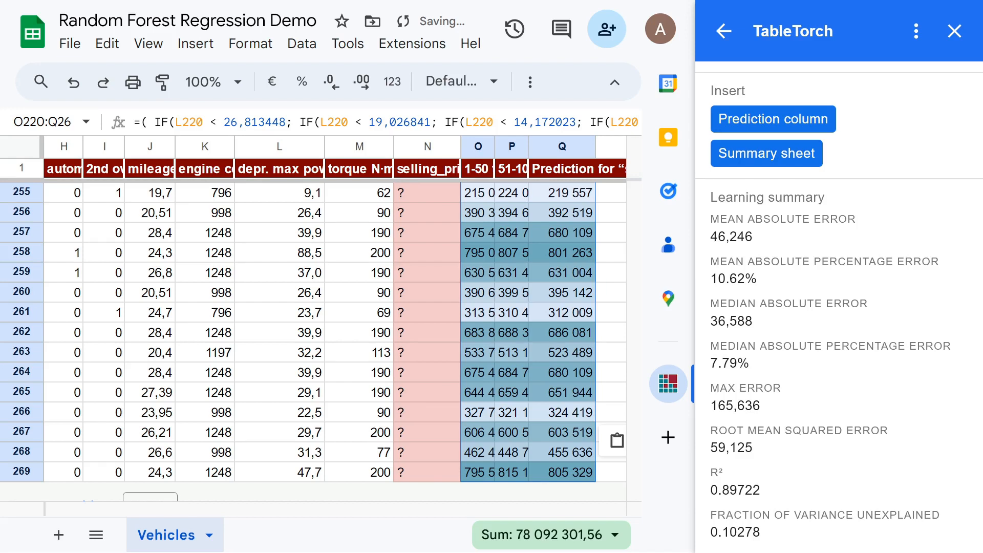
Examine the extended predictions in columns O to Q, including the tree formula in O254.
left_click_drag(301, 510, 449, 531)
left_click(130, 201)
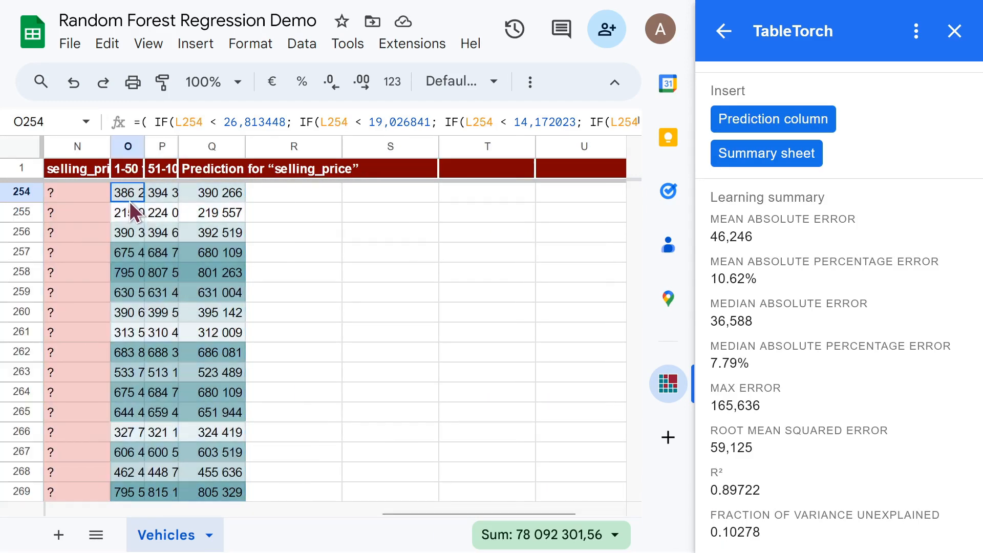
double_click(130, 193)
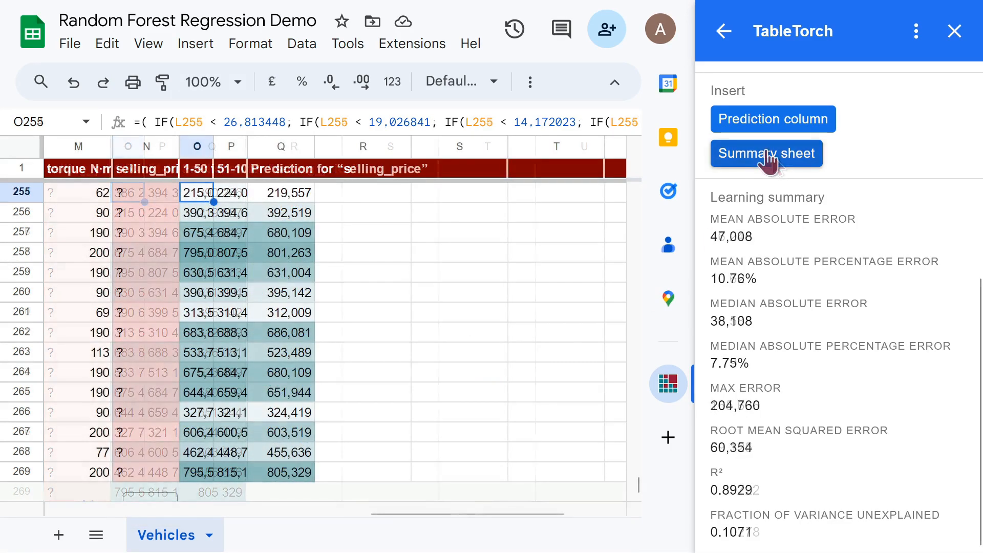
Insert the random forest model's summary sheet and close the TableTorch sidebar.
left_click(766, 152)
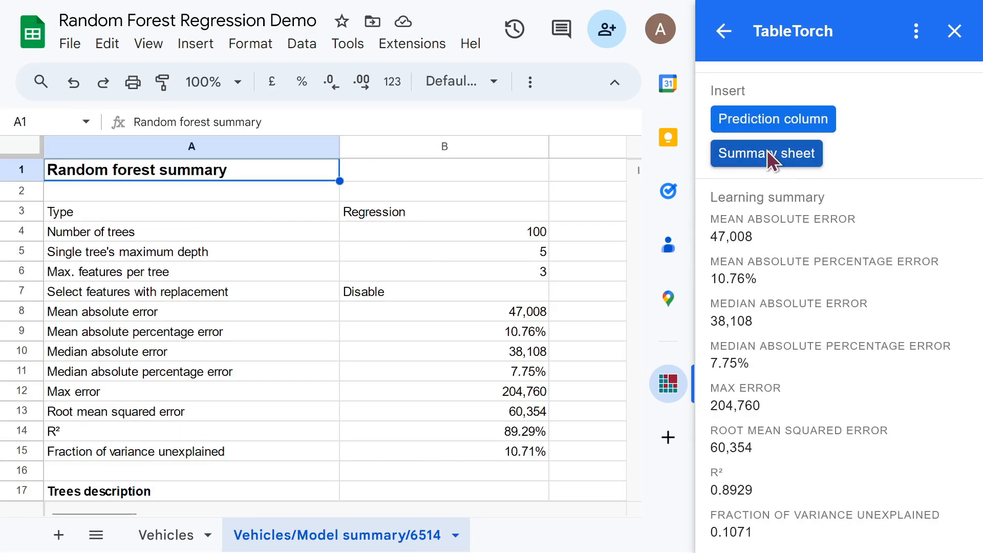
left_click(953, 32)
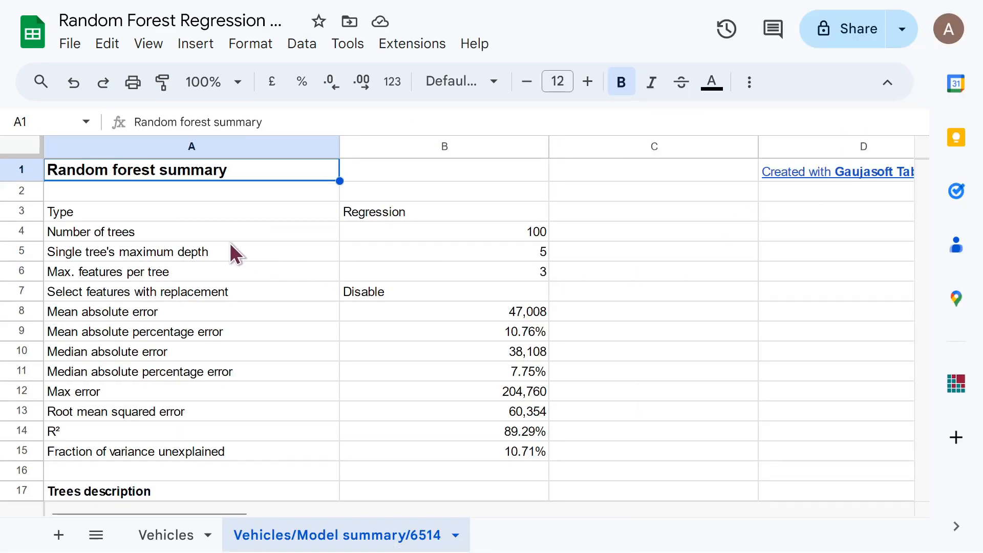
Review the model settings in A3:B7 and the error metrics in A8:B15 of the summary sheet.
left_click_drag(205, 213, 486, 291)
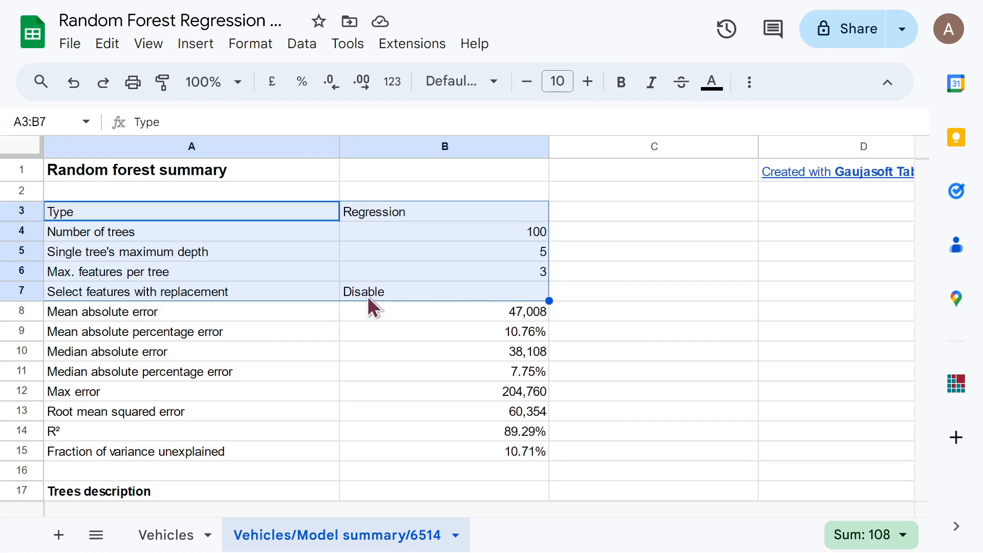
left_click(282, 313)
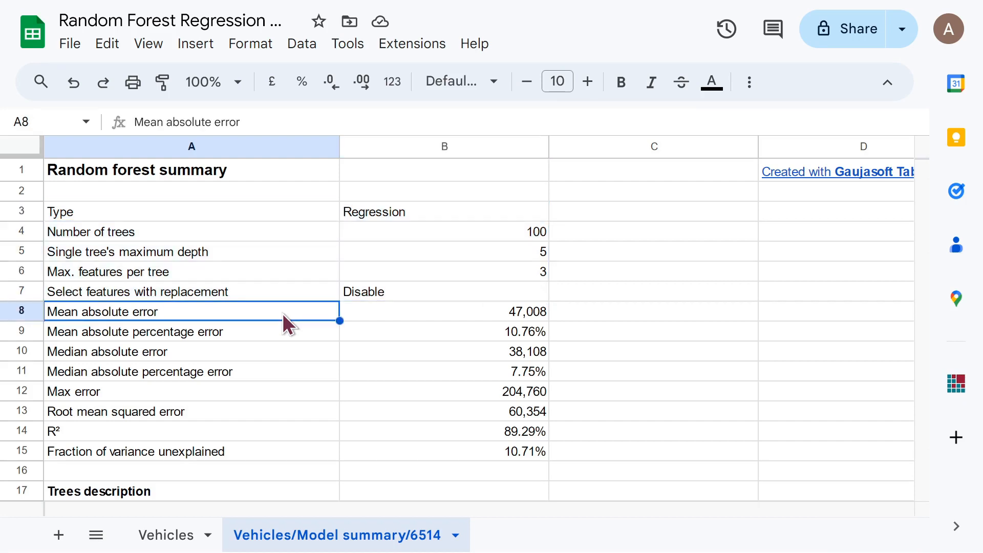
left_click(483, 448, "shift")
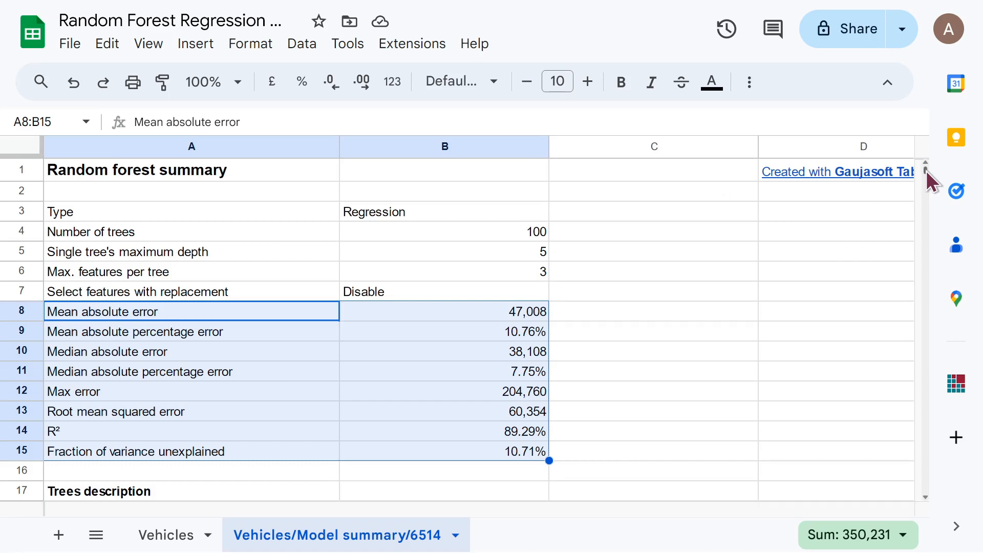
Trace one decision path of Tree 1 by selecting B18, C19, D20 and E21:F21 together.
left_click_drag(926, 170, 926, 174)
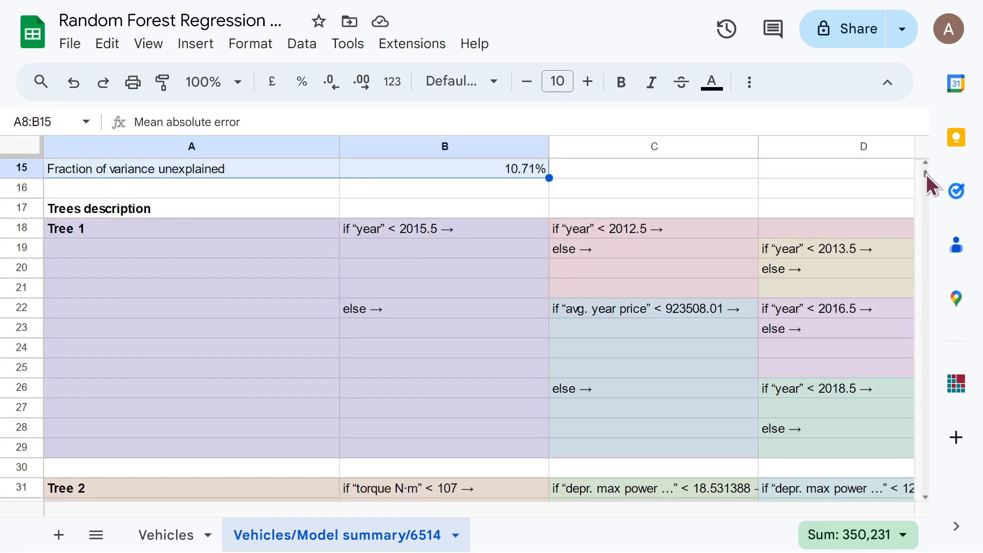
left_click(420, 225)
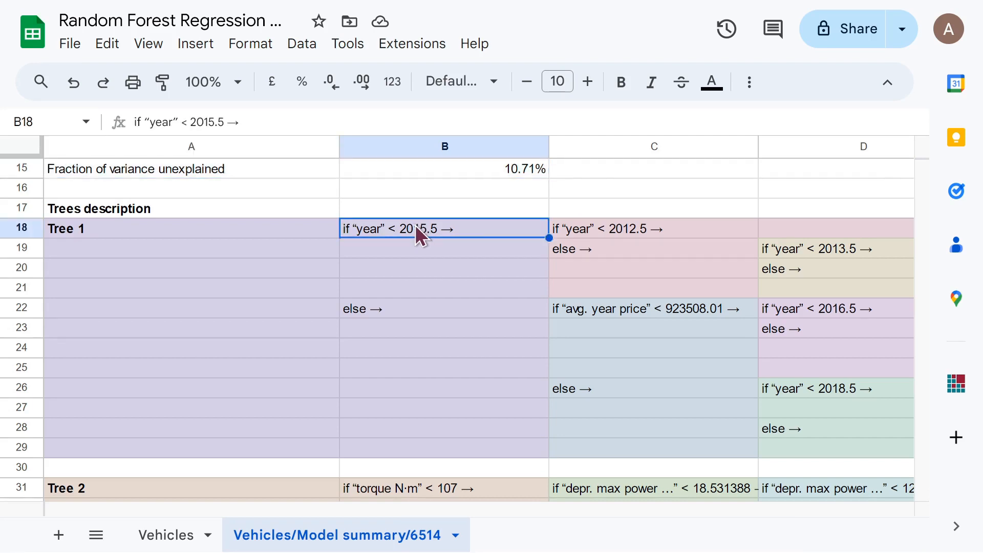
left_click(609, 248, "ctrl")
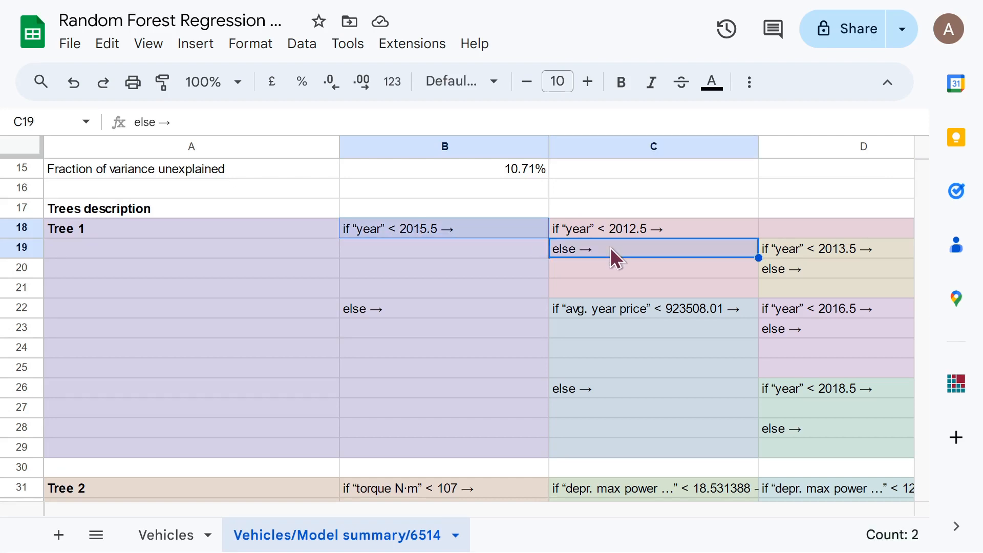
left_click(790, 271, "ctrl")
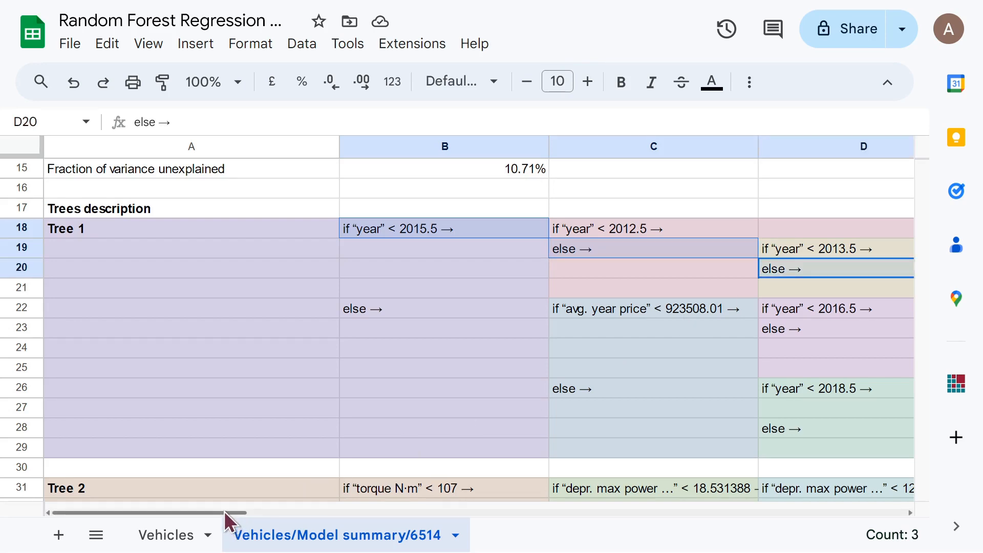
left_click_drag(224, 513, 463, 512)
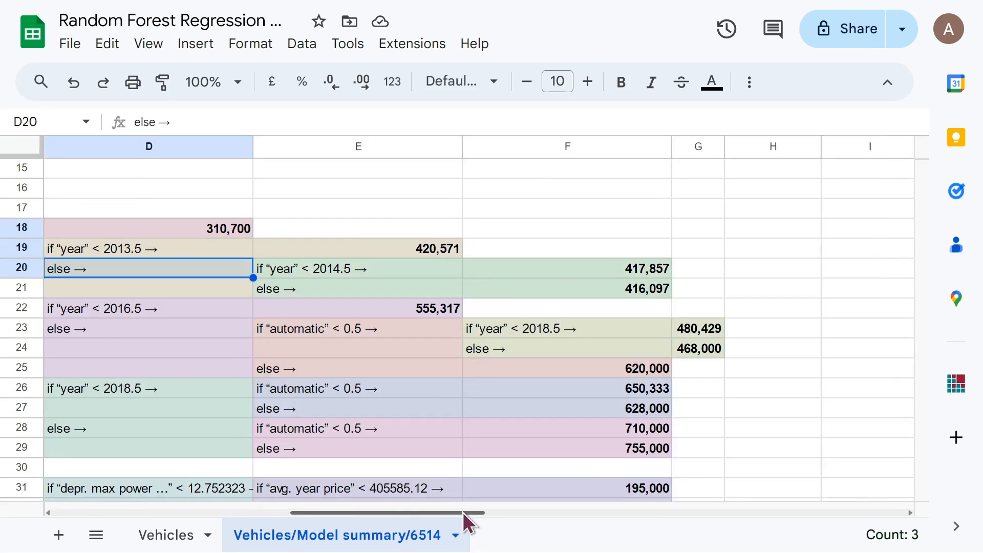
left_click(364, 286, "ctrl")
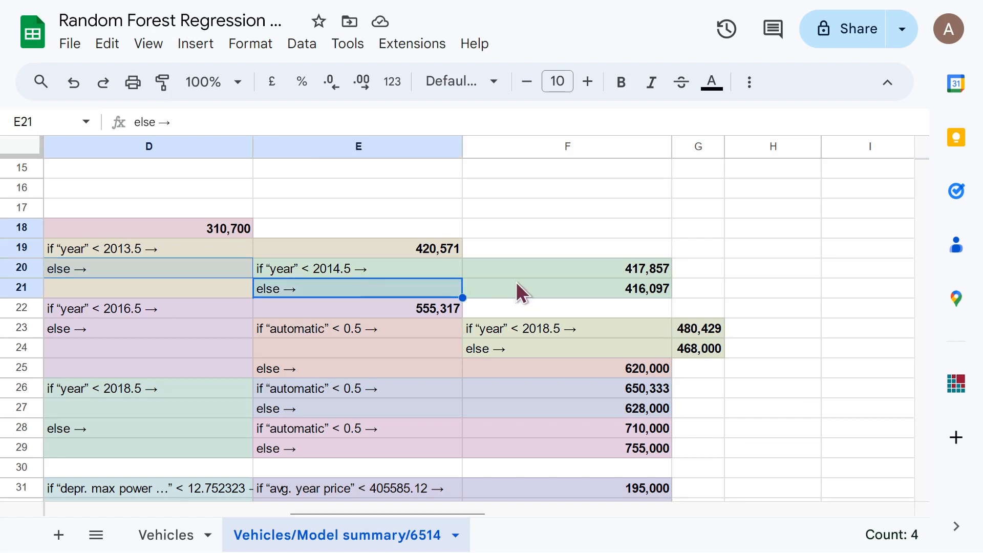
left_click(591, 291, "shift")
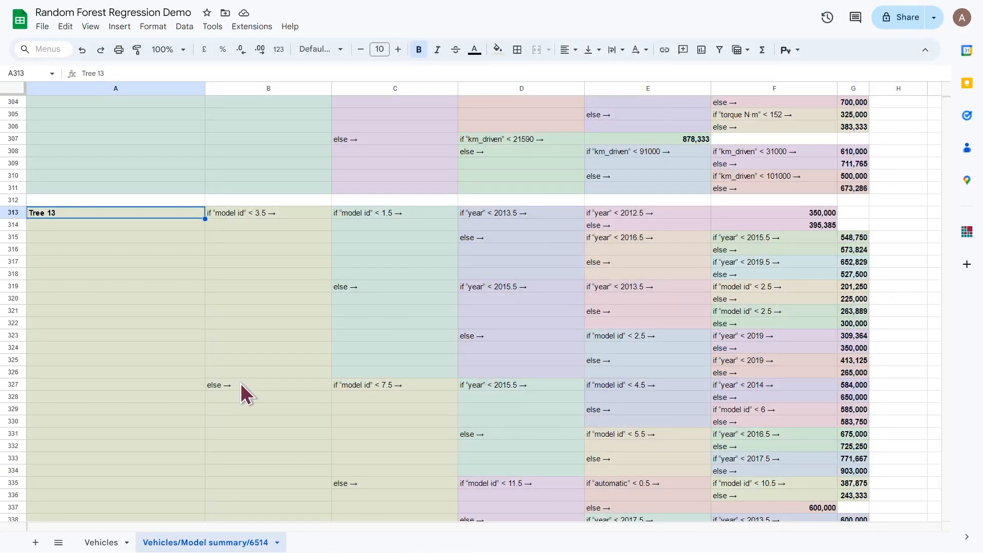
Trace one decision path of Tree 13 by adding B327:C327, D331:E331 and F332:G332 to the selection.
left_click(240, 384)
left_click(392, 383, "shift")
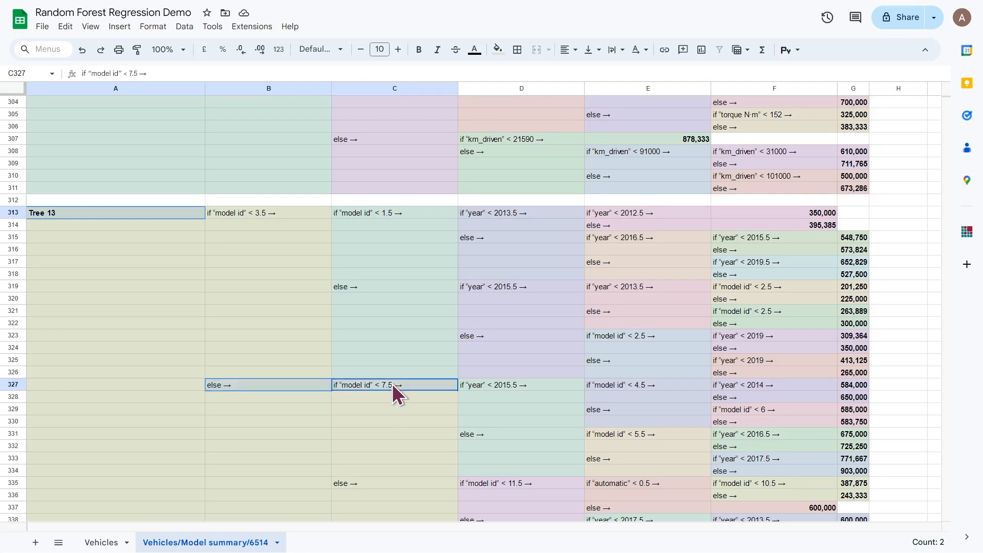
left_click(479, 436, "ctrl")
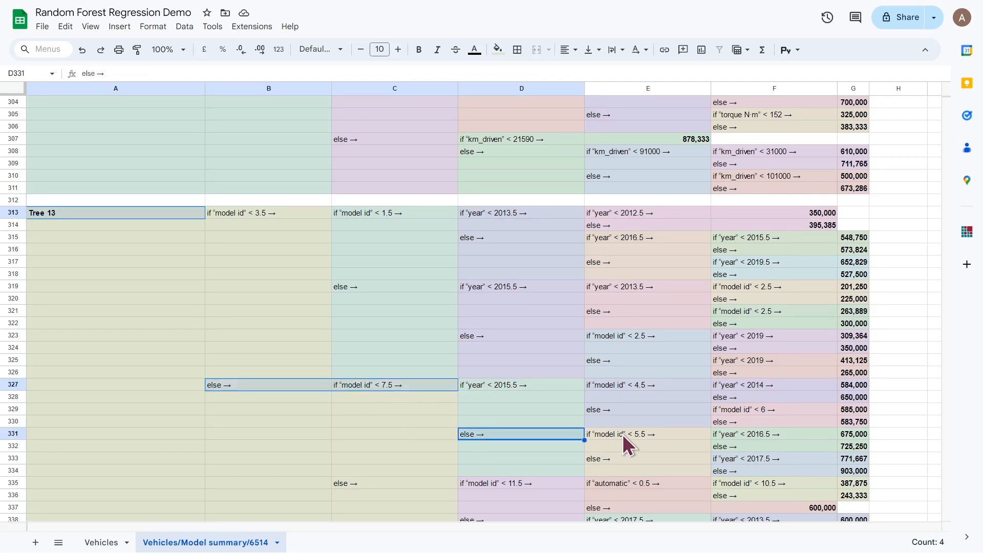
left_click(622, 434, "shift")
left_click_drag(752, 448, 844, 447)
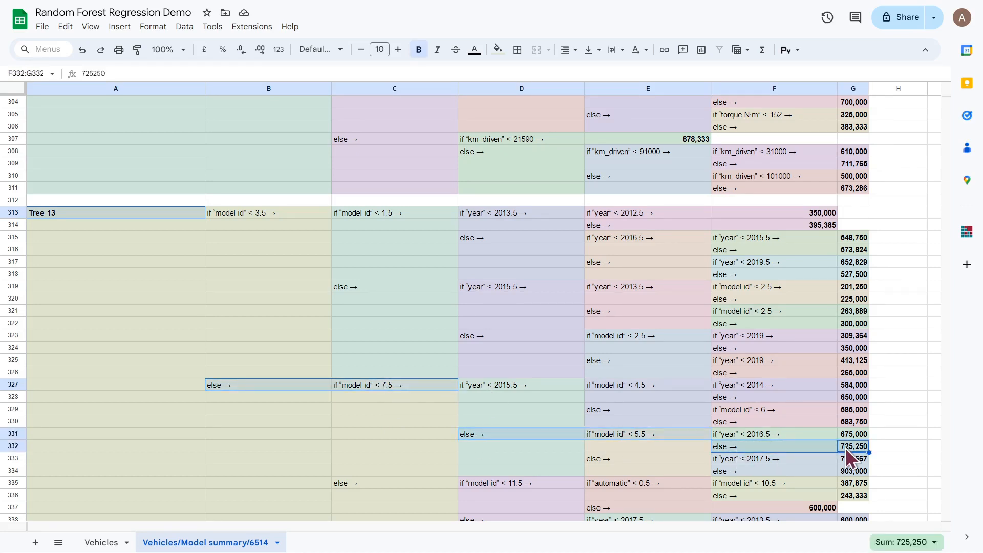